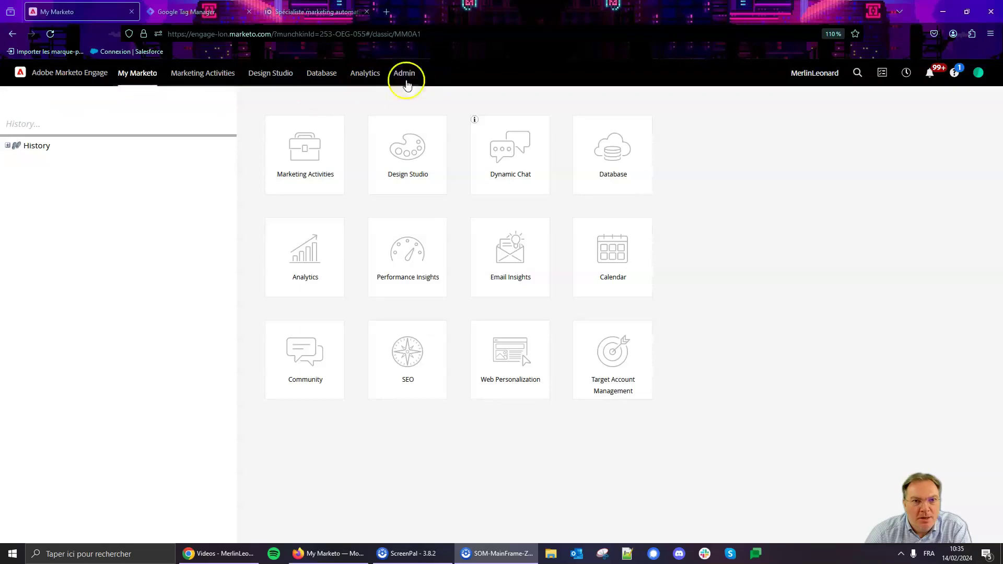
- Open the Admin area to reach Integration > Munchkin
click(404, 74)
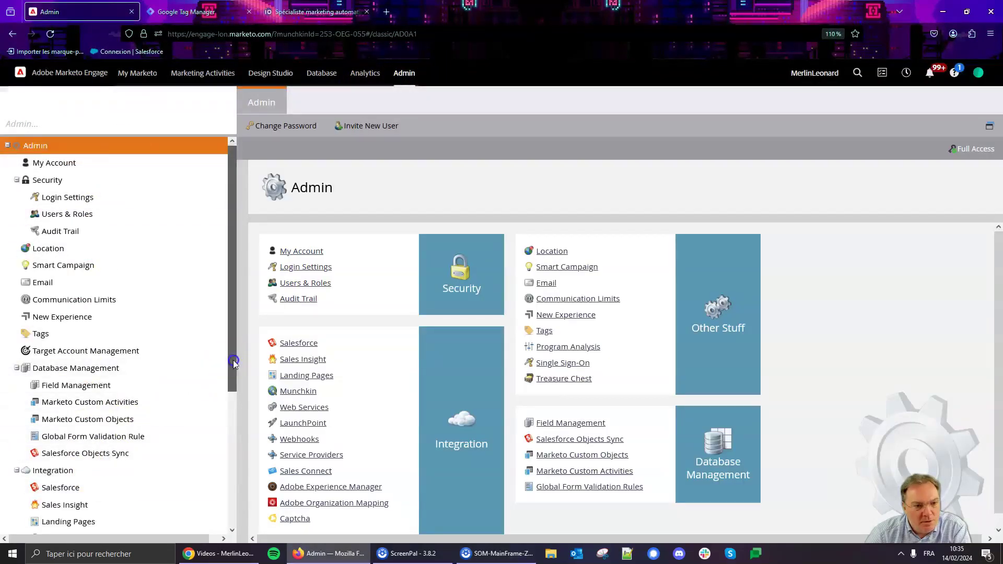
scroll(237, 454, down, 3)
scroll(237, 455, down, 1)
scroll(233, 278, up, 3)
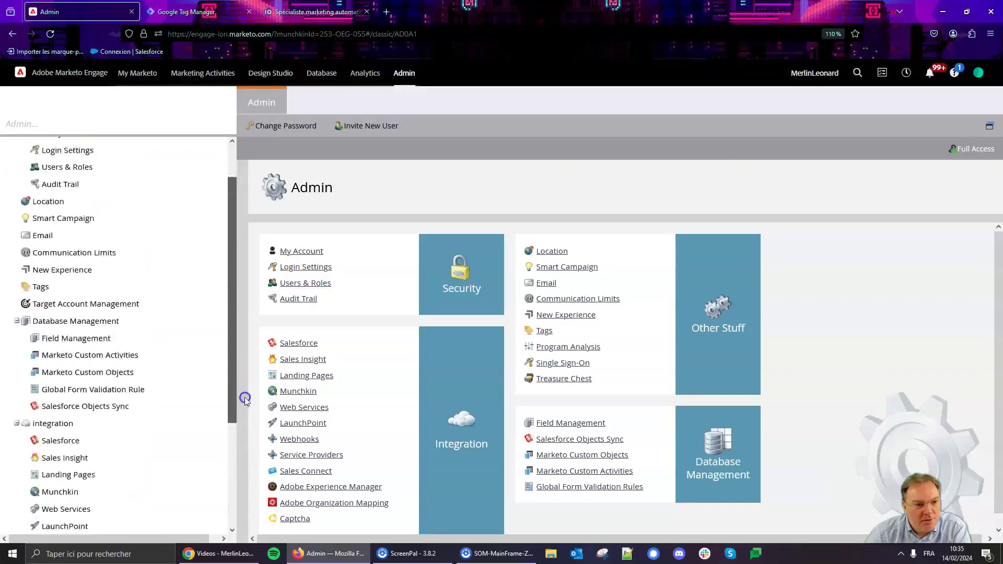
scroll(233, 278, up, 1)
drag(231, 381, 239, 520)
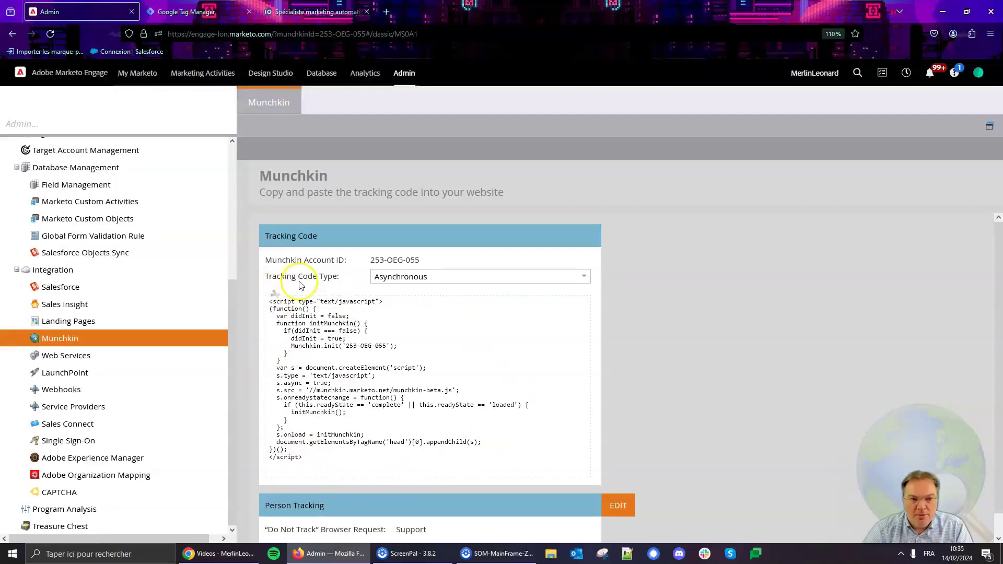
- Check the Tracking Code Type options unchanged and highlight account ID 253-OEG-055 in the script
click(581, 278)
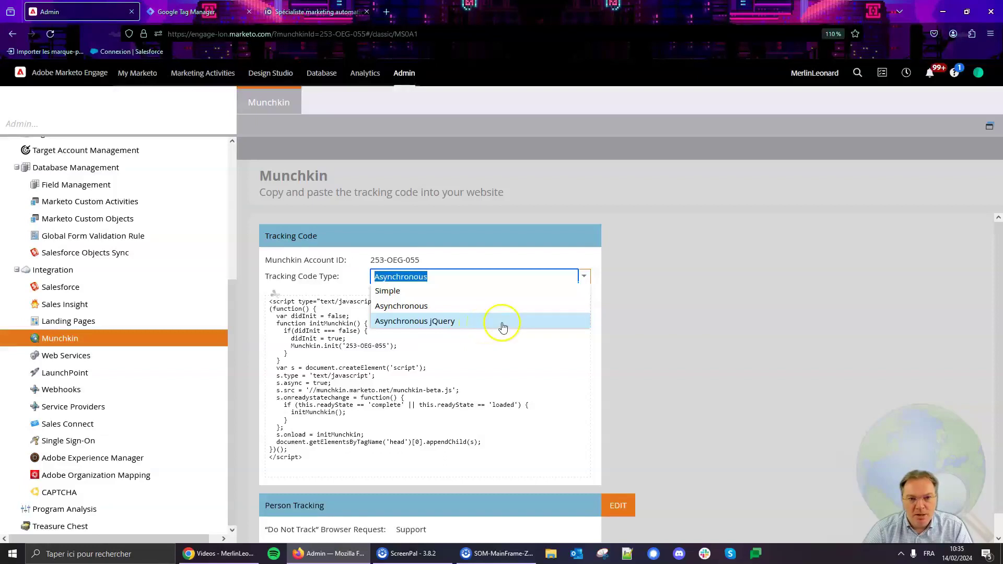
click(647, 359)
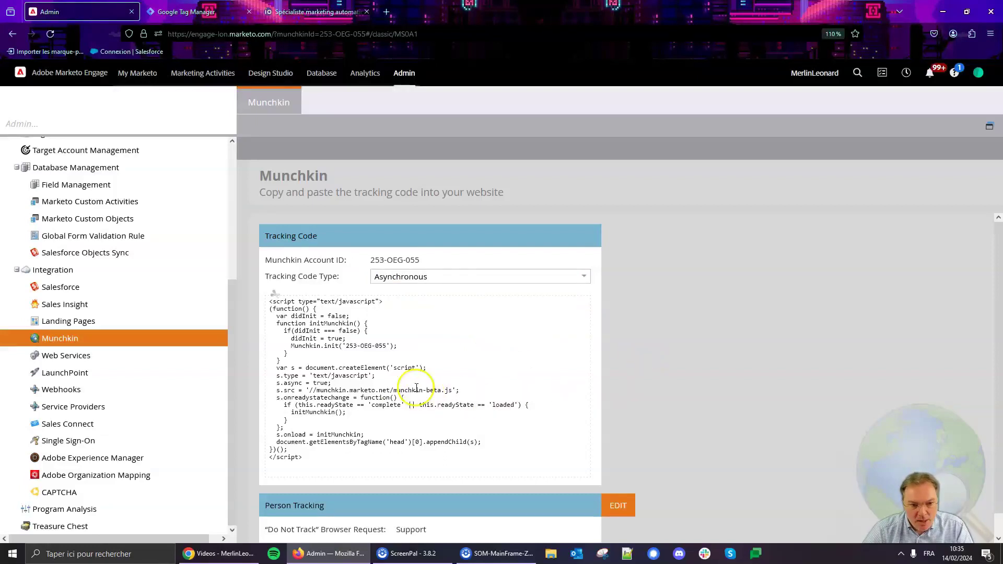
shift+click(354, 347)
click(381, 346)
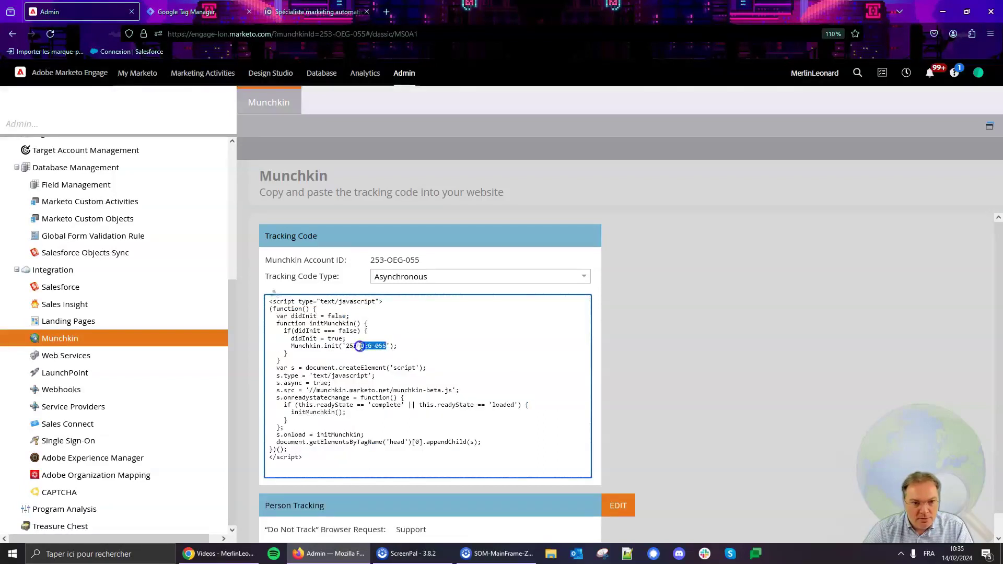
drag(345, 349, 360, 354)
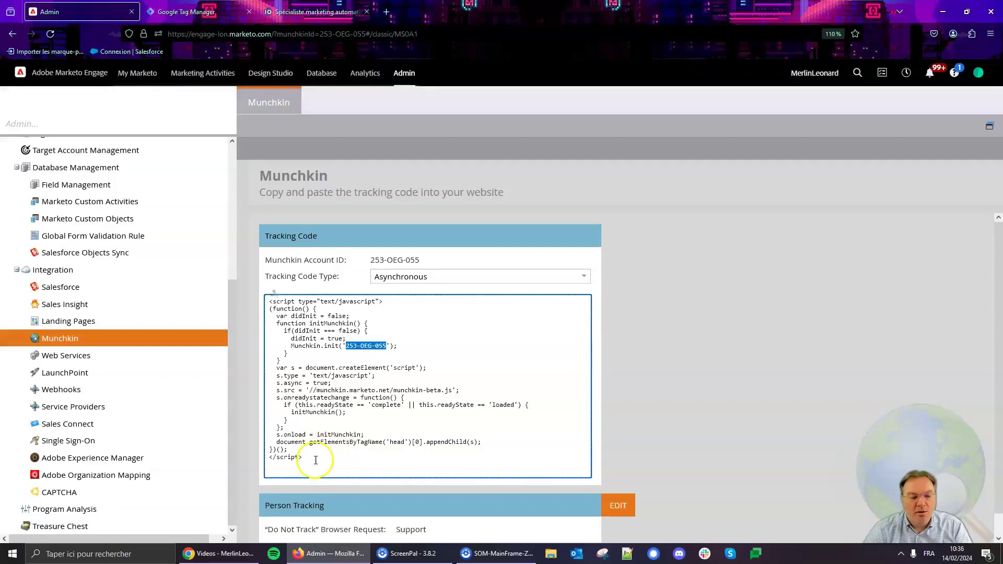
- Go to Google Tag Manager's Tags page and dismiss the GA4 Google tags notice
click(179, 12)
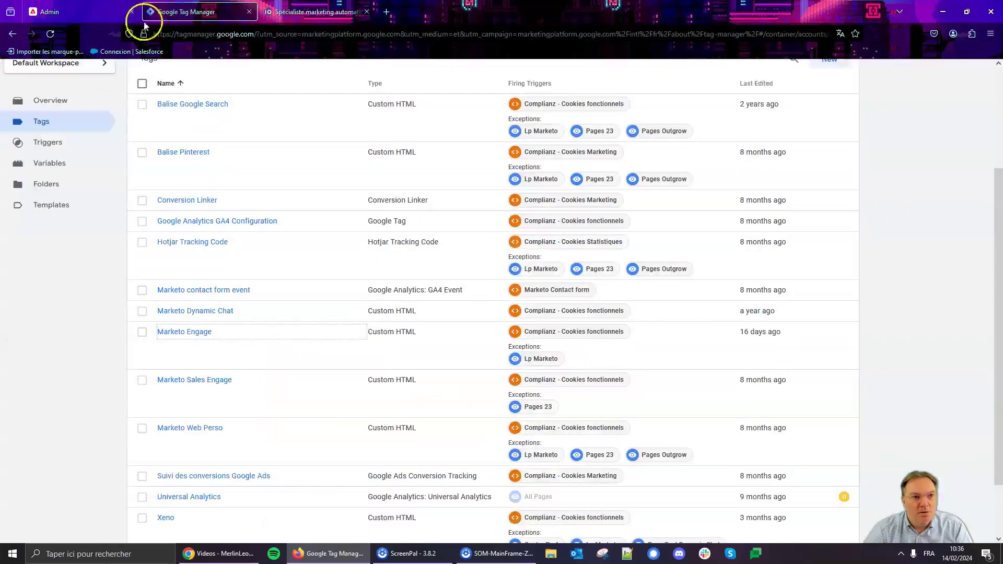
scroll(49, 246, up, 3)
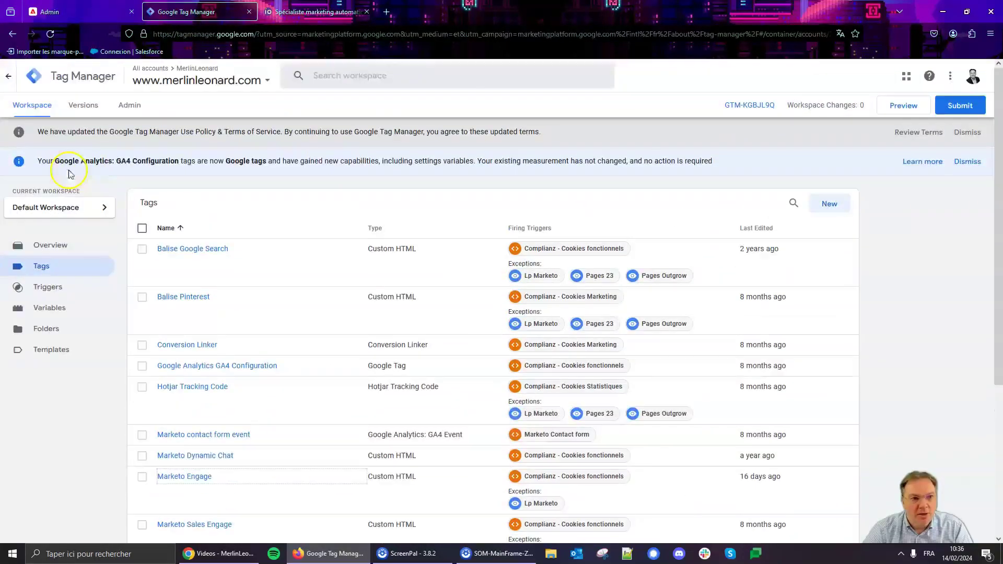
click(966, 161)
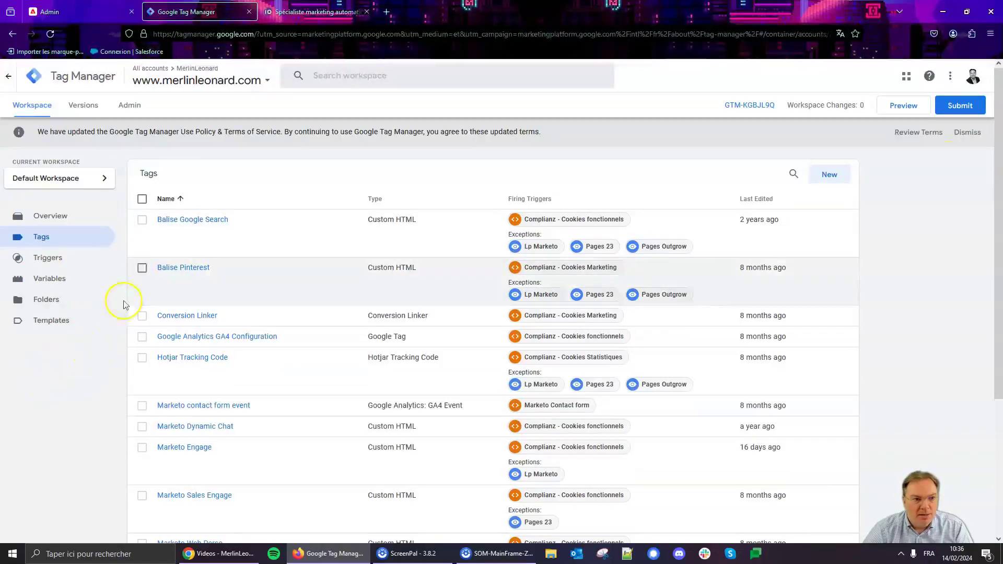
scroll(108, 423, down, 3)
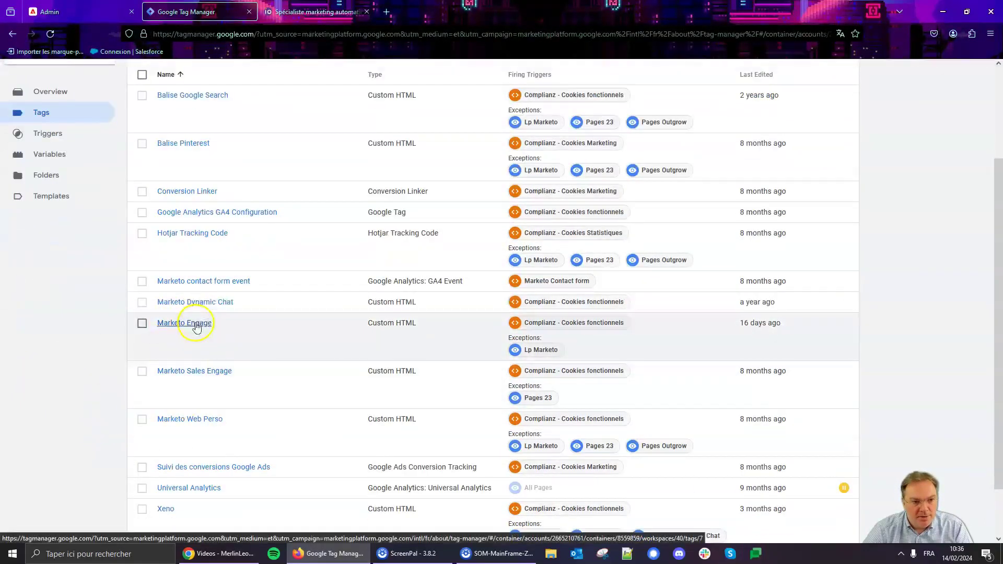
click(186, 326)
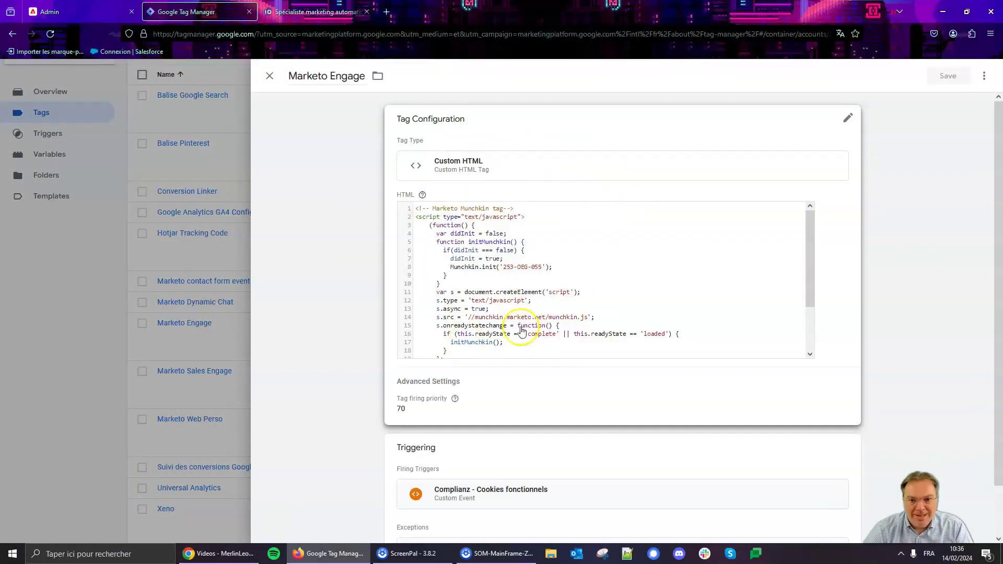
scroll(638, 319, down, 1)
scroll(810, 245, down, 1)
drag(810, 245, 821, 290)
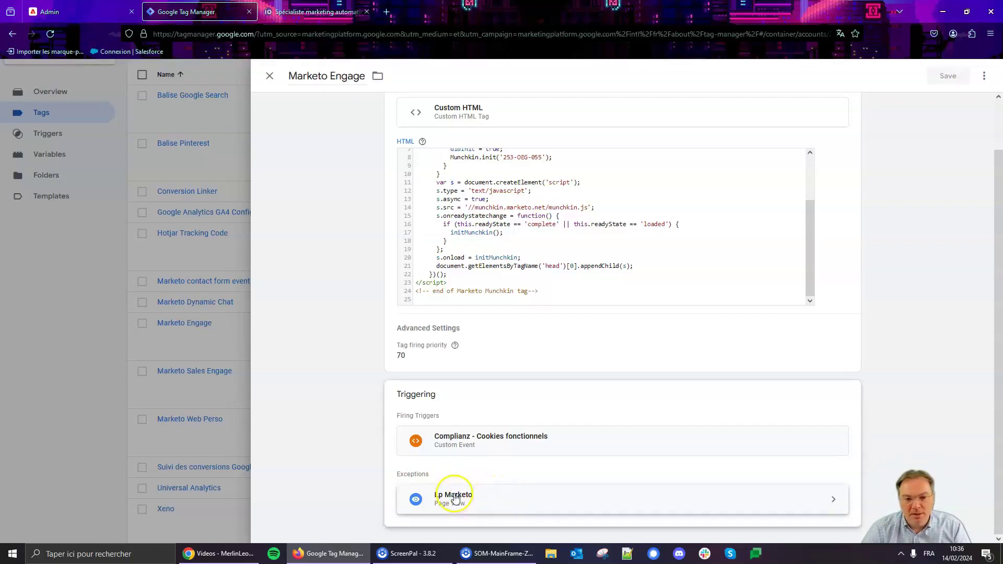
click(269, 77)
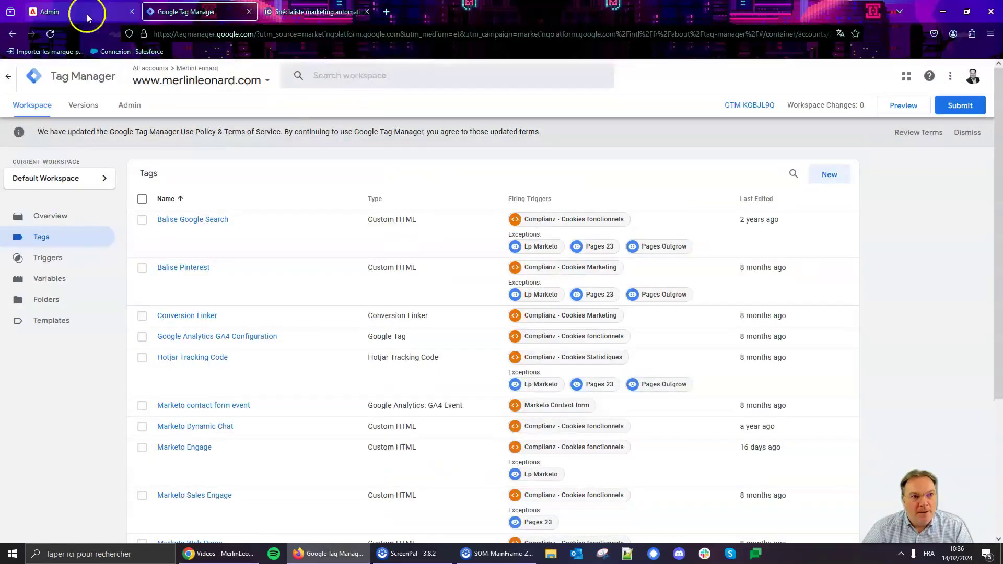
- Back on the Munchkin page, review Person Tracking and cancel, leaving Do Not Track at Support
click(79, 12)
click(638, 365)
scroll(638, 364, down, 1)
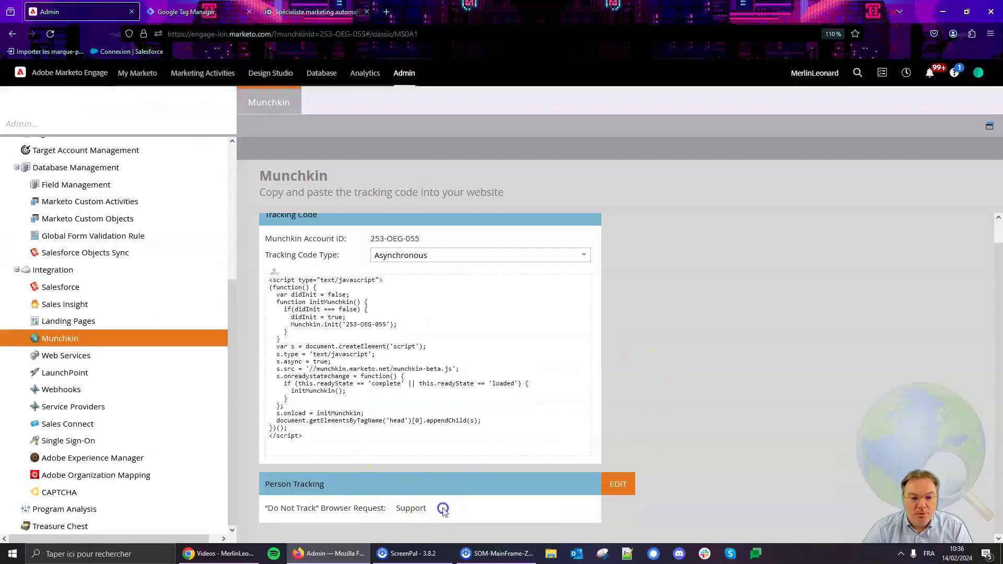
click(617, 485)
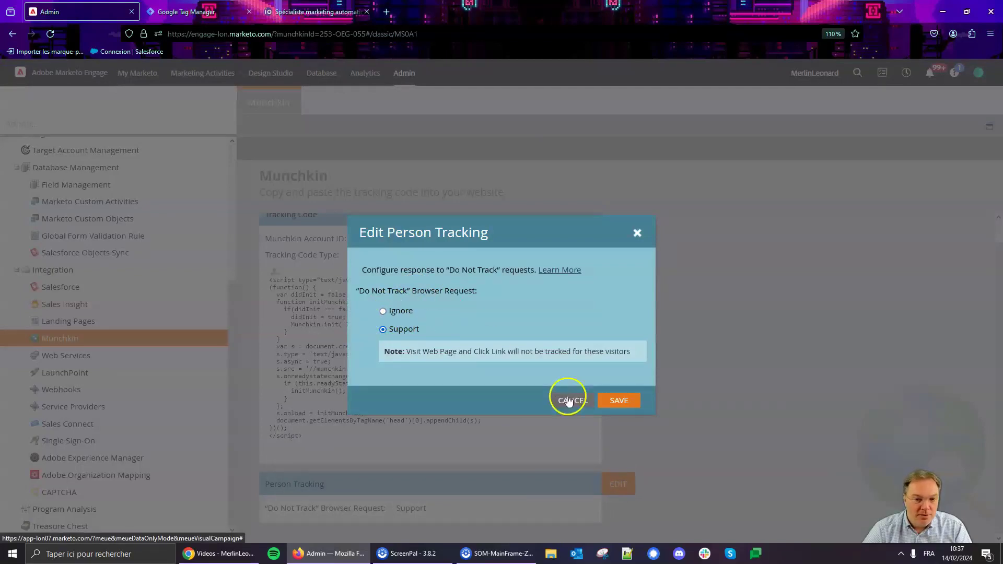
click(565, 398)
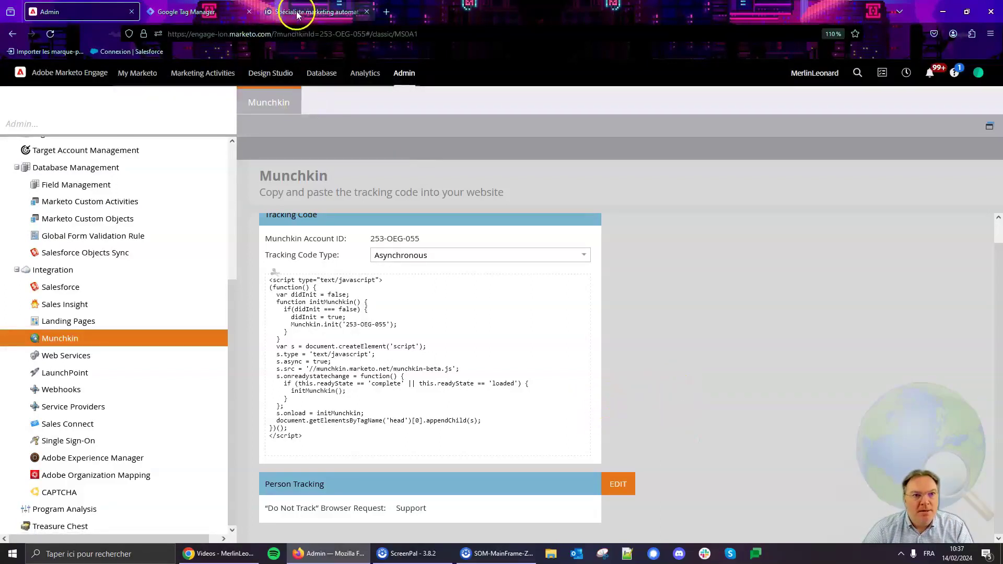
- On merlinleonard.com, reopen developer tools to the cookie storage listing _mkto_trk
click(313, 14)
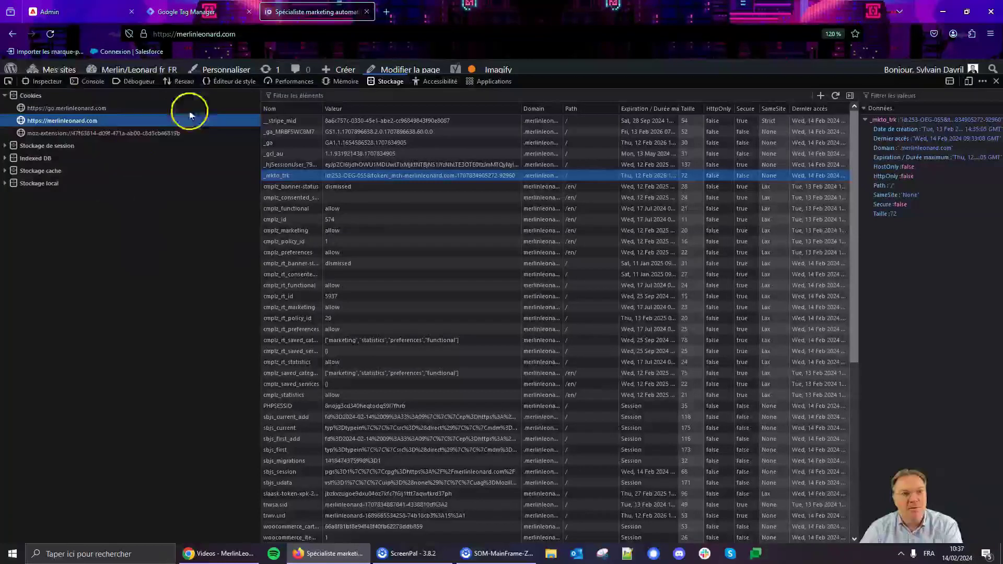
key(F12)
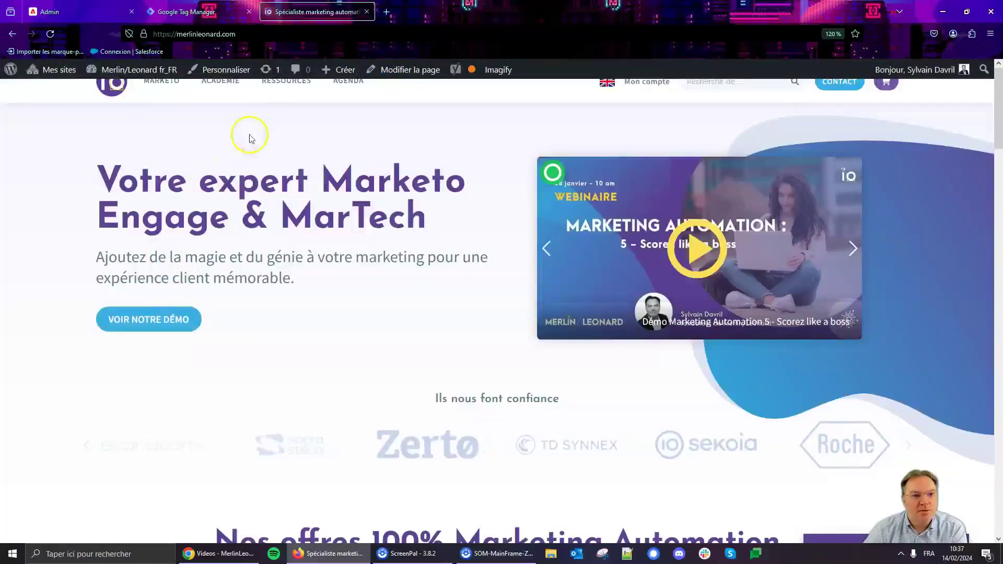
key(F12)
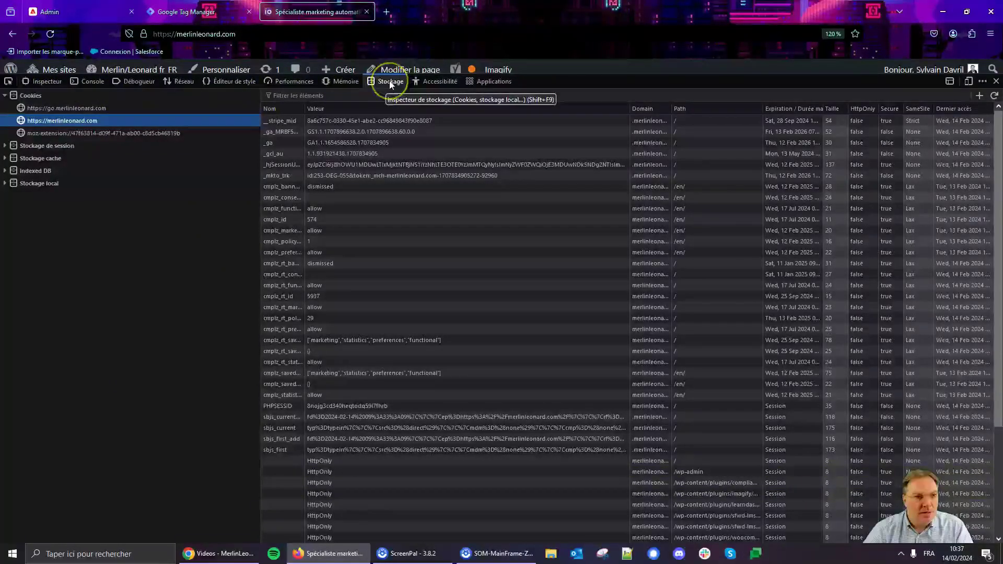
click(390, 83)
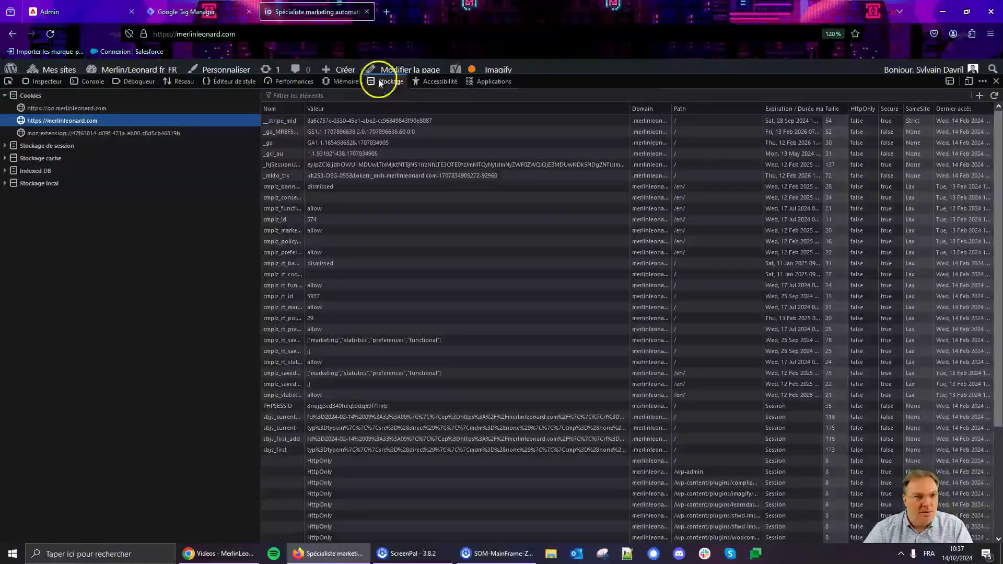